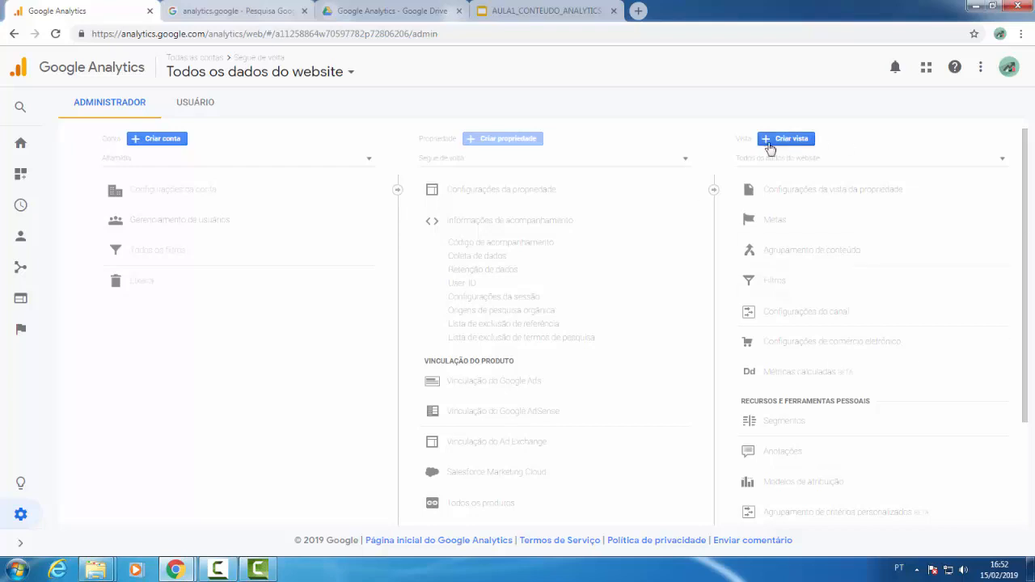
- Check which views are available in the property's view list, keeping Todos os dados do website selected
click(774, 161)
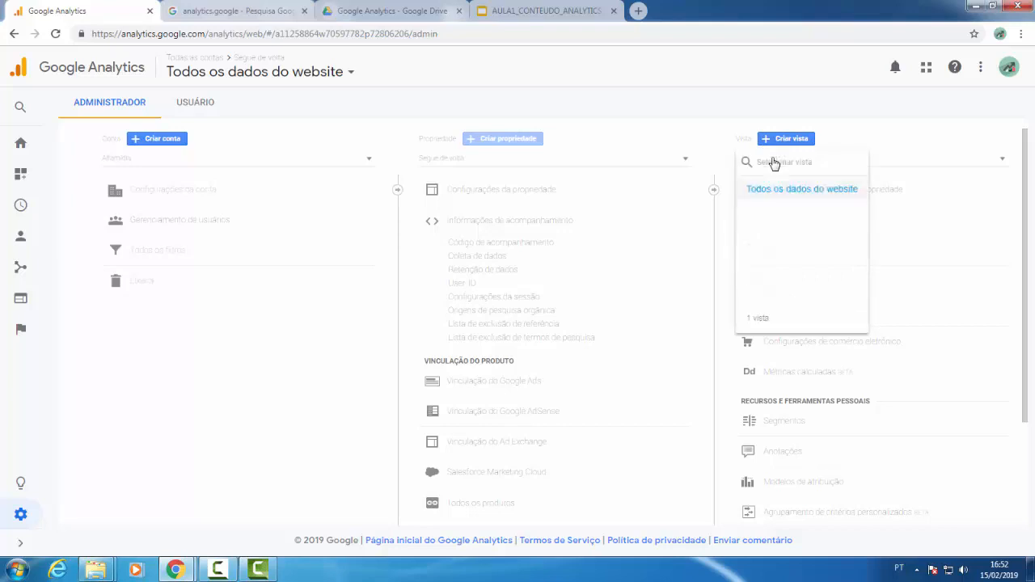
click(774, 189)
click(1002, 162)
click(1002, 164)
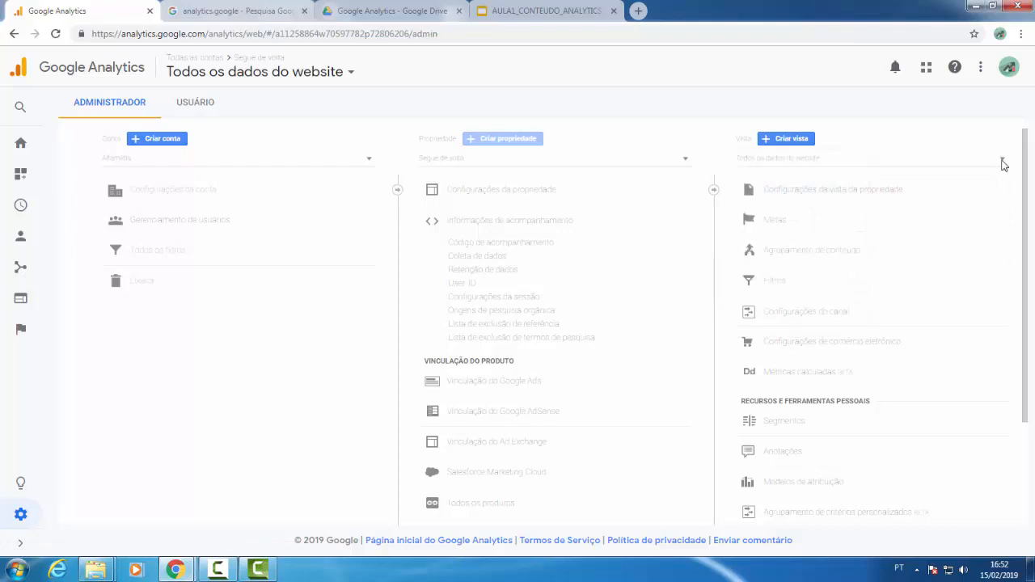
- Start a new Website report view and set its time zone to Brasil, (GMT-02:00) Horário São Paulo
click(777, 141)
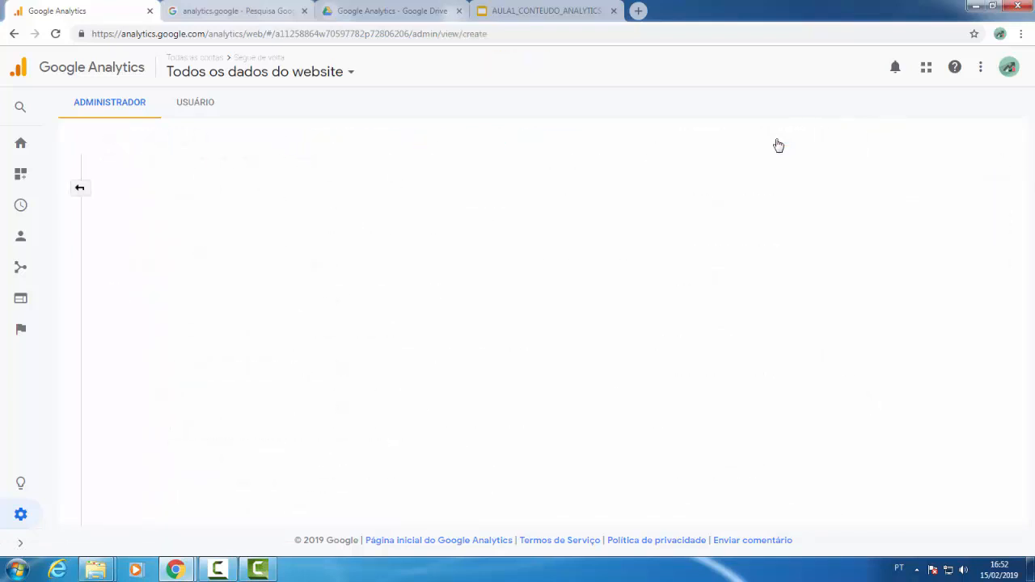
scroll(272, 358, down, 1)
click(174, 337)
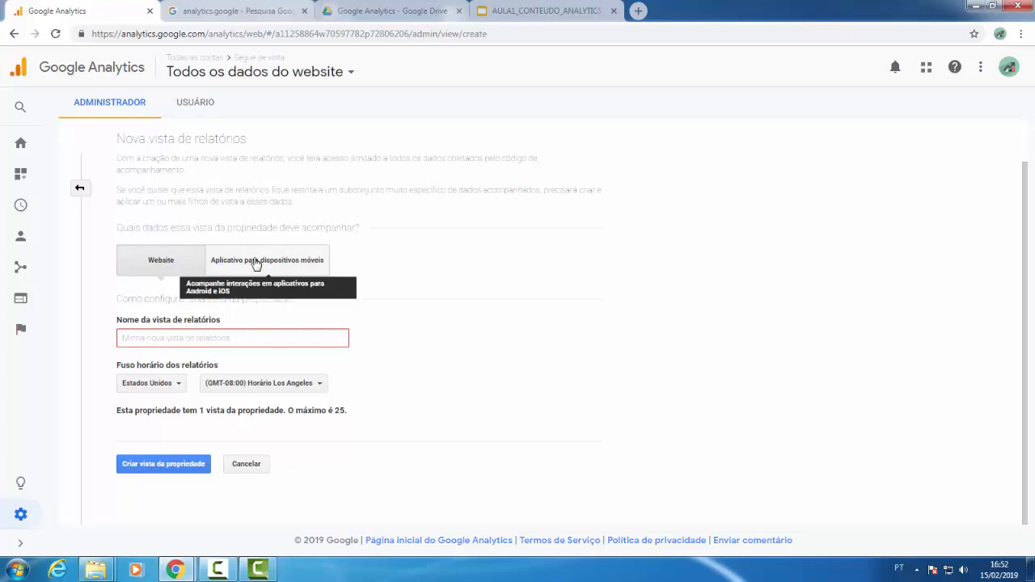
click(254, 340)
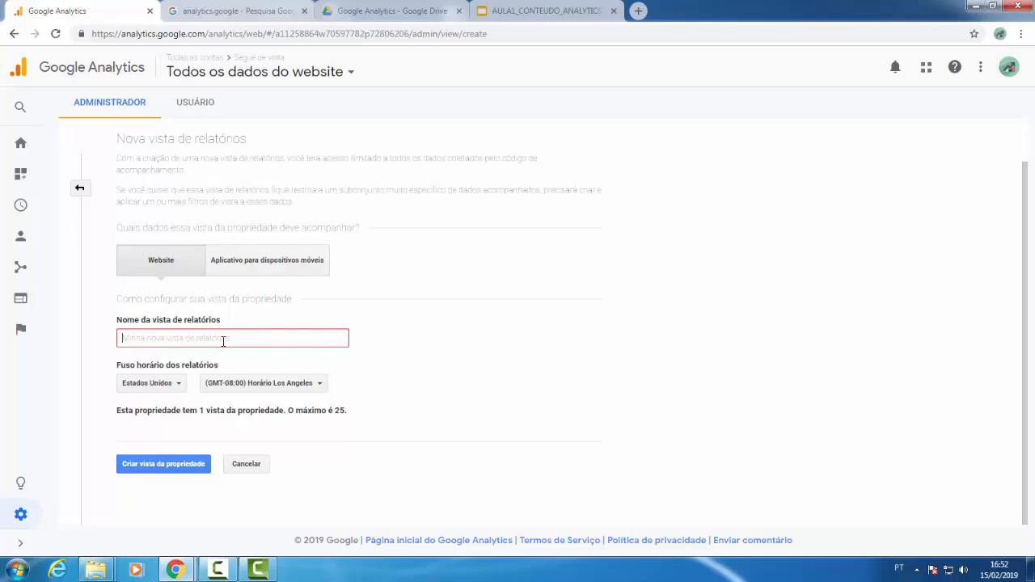
click(174, 385)
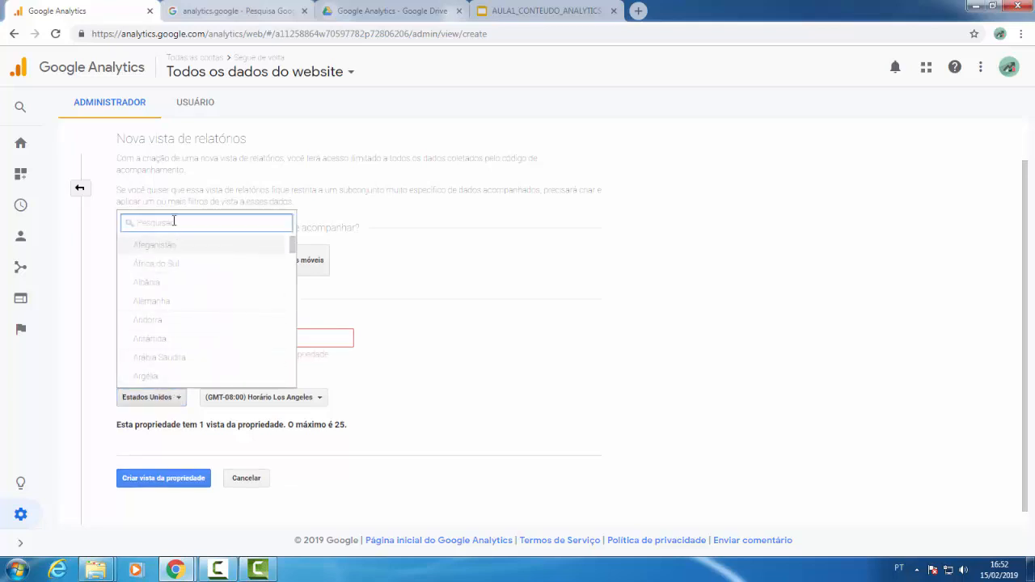
text(bras)
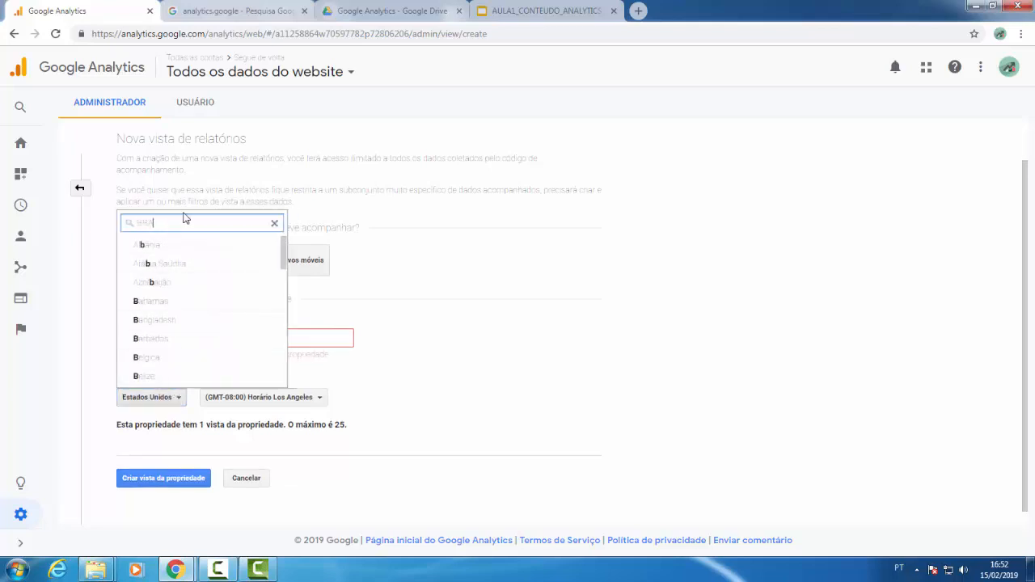
click(153, 245)
click(258, 399)
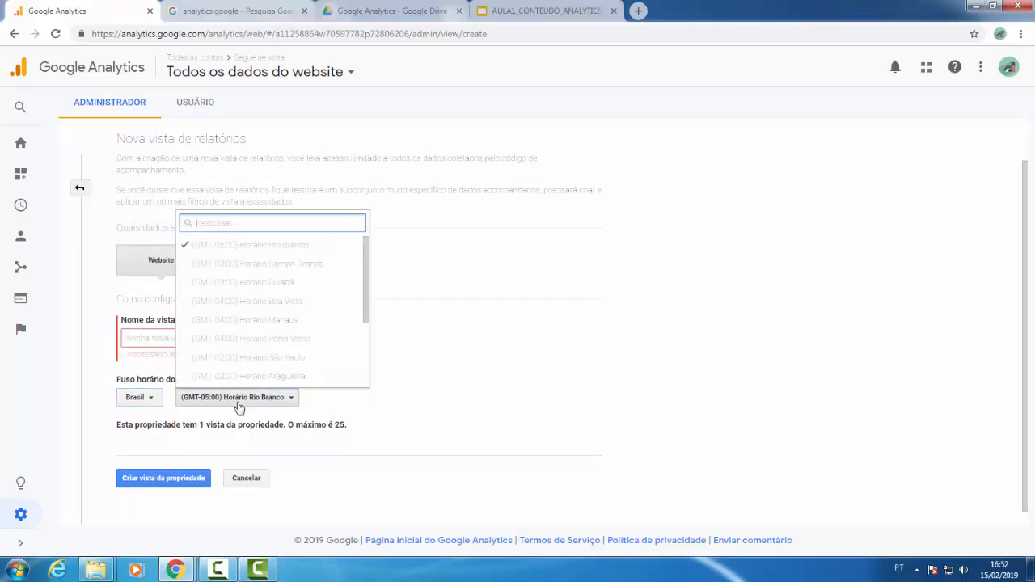
scroll(339, 298, down, 3)
click(321, 248)
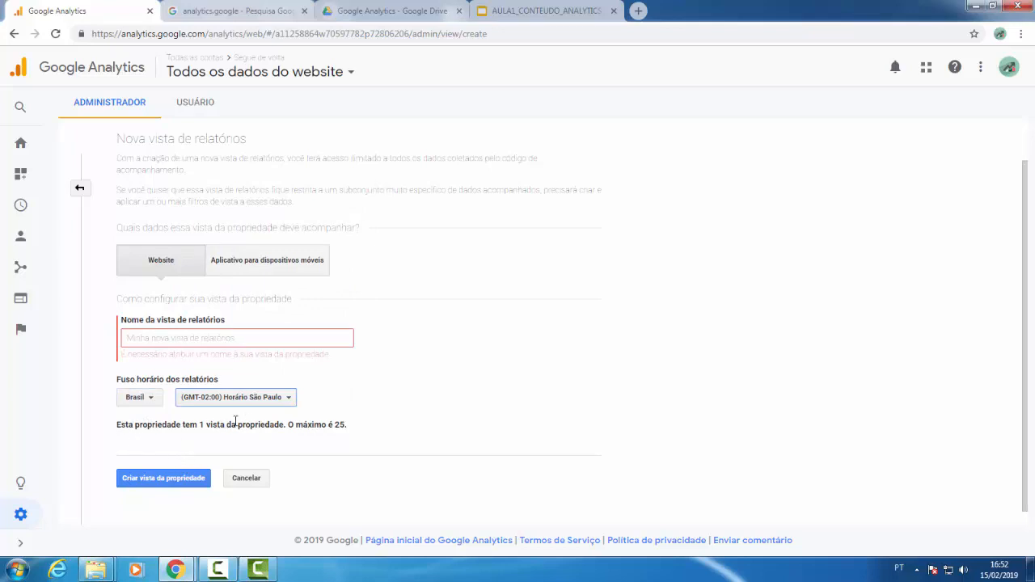
click(290, 424)
- Name the new report view RELATORIO TESTE VISTA 1 and create it
click(151, 336)
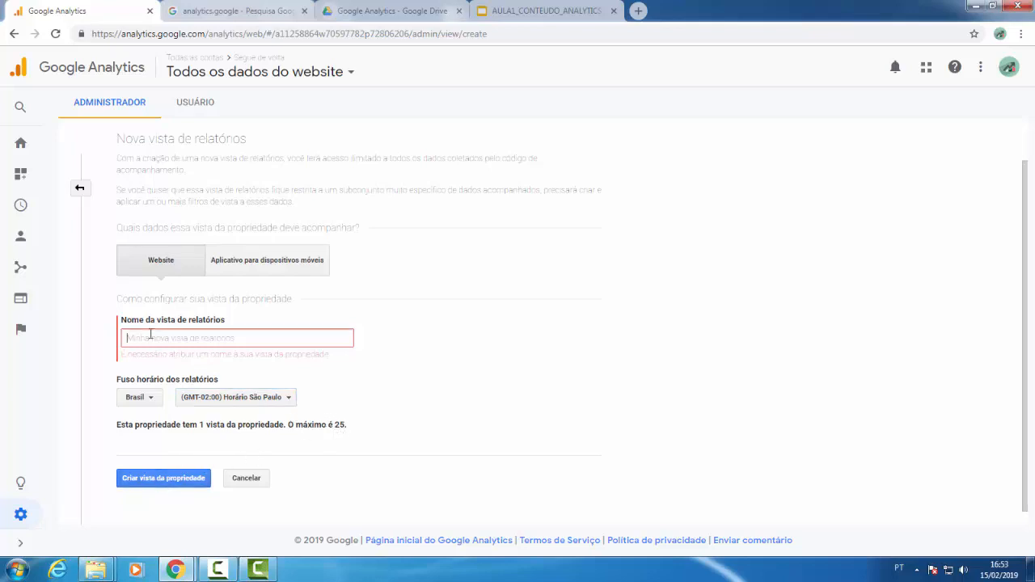
text(RELATORIO)
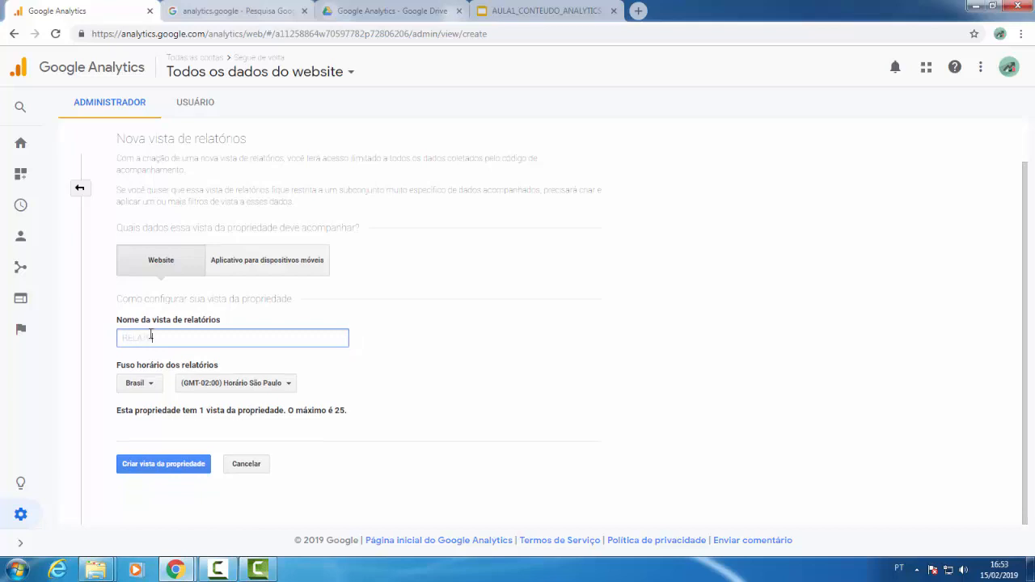
key(BackSpace)
key(BackSpace)
text(RIO GERAL VISTA 1)
click(165, 465)
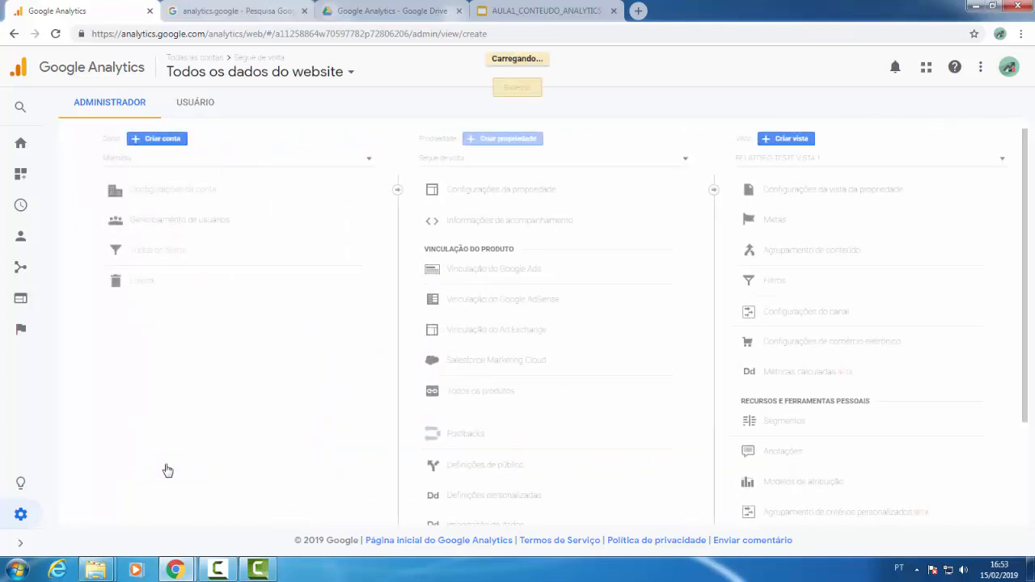
- Switch between the Todos os dados do website and RELATORIO TESTE VISTA 1 views and look over the view's administration options
click(1003, 162)
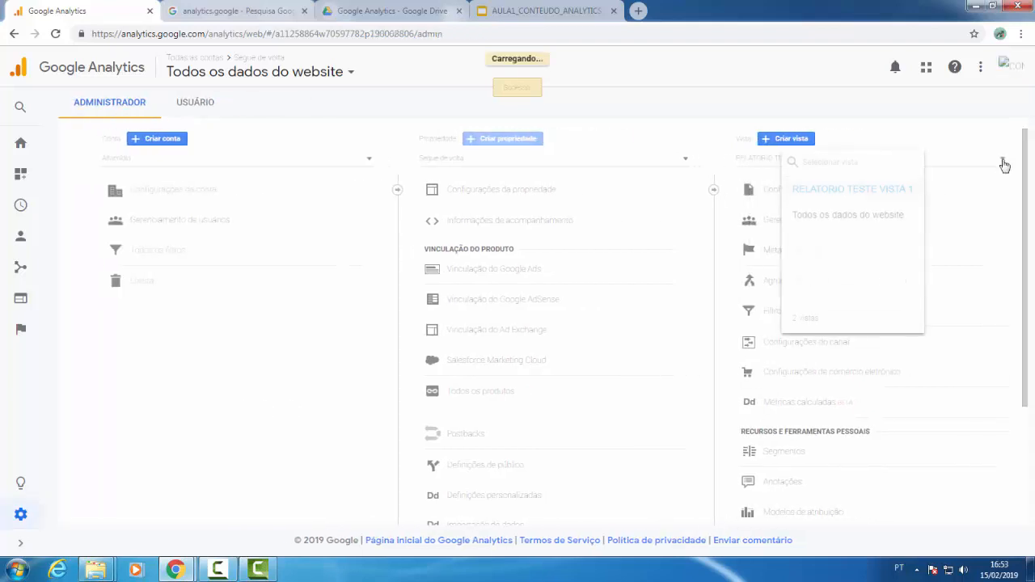
click(889, 216)
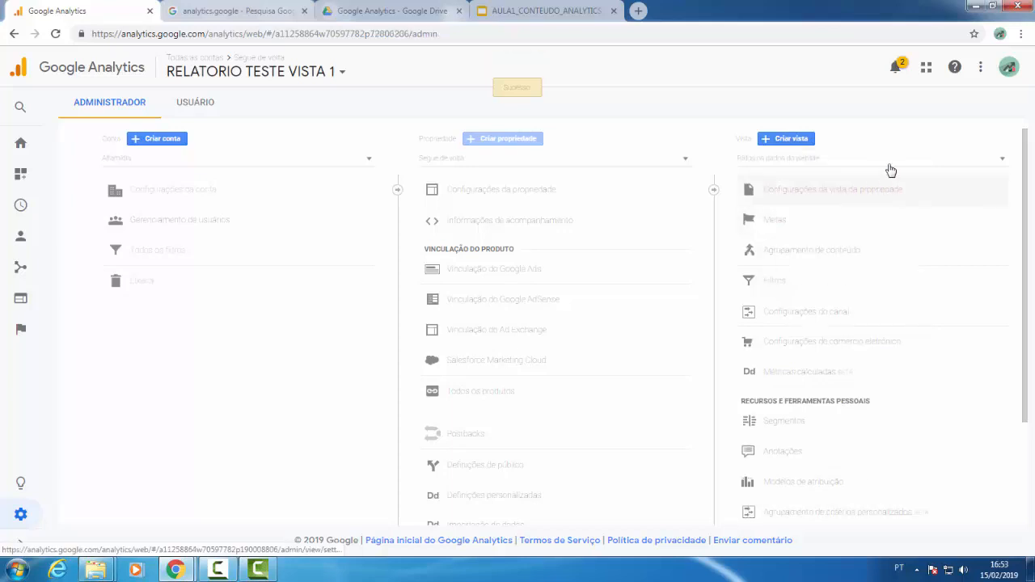
click(1003, 162)
click(832, 195)
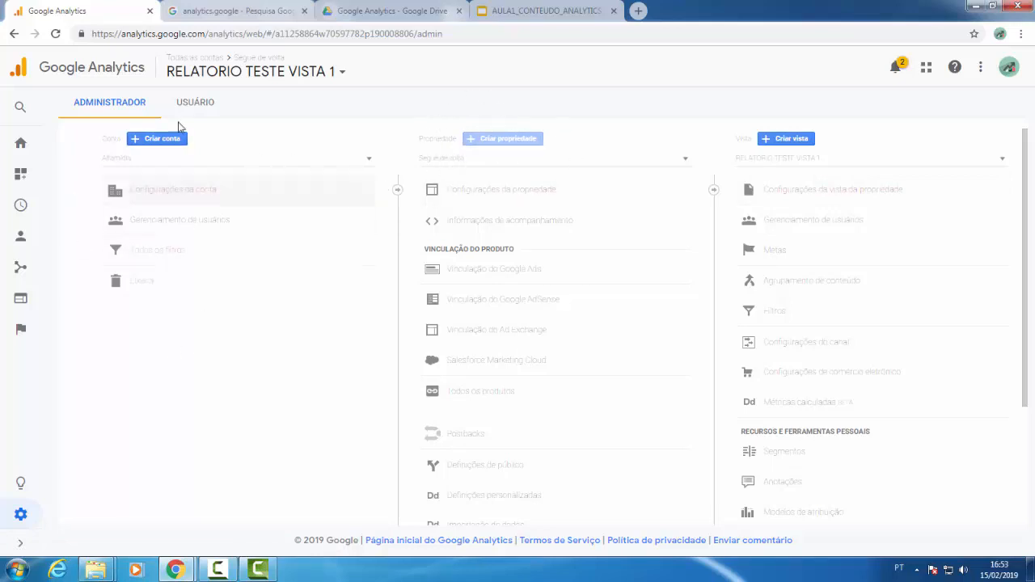
click(1005, 159)
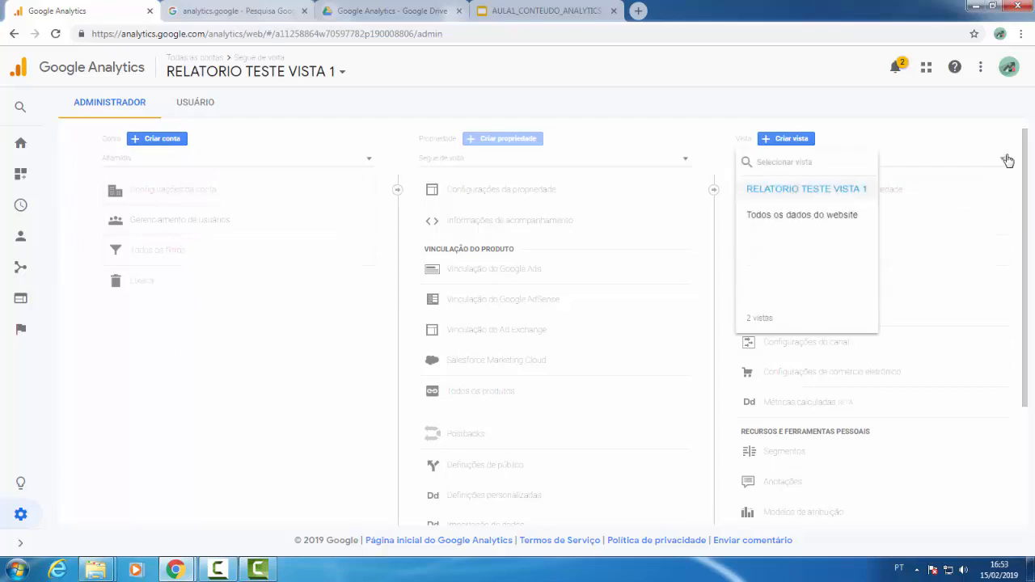
click(819, 189)
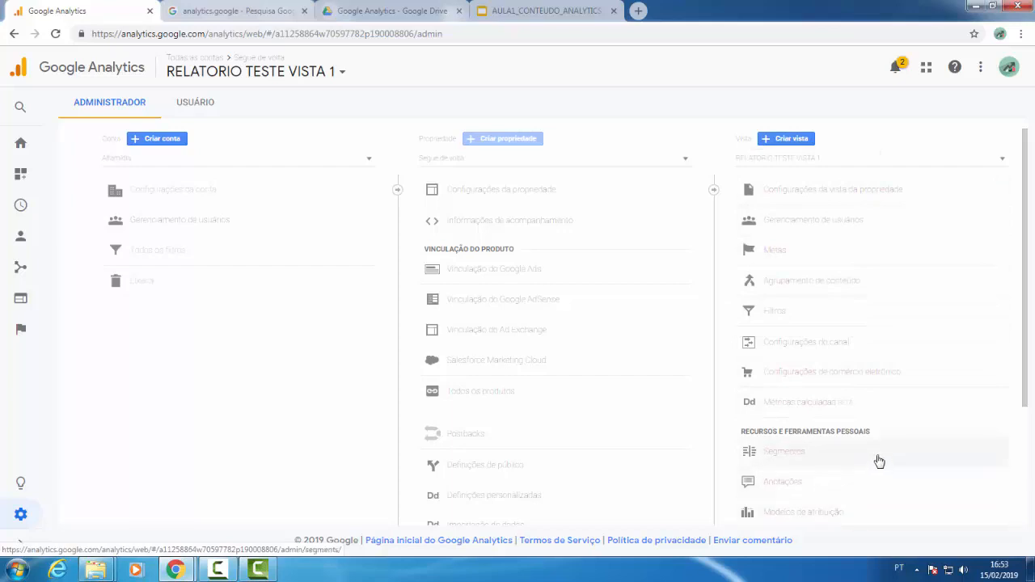
scroll(876, 465, down, 1)
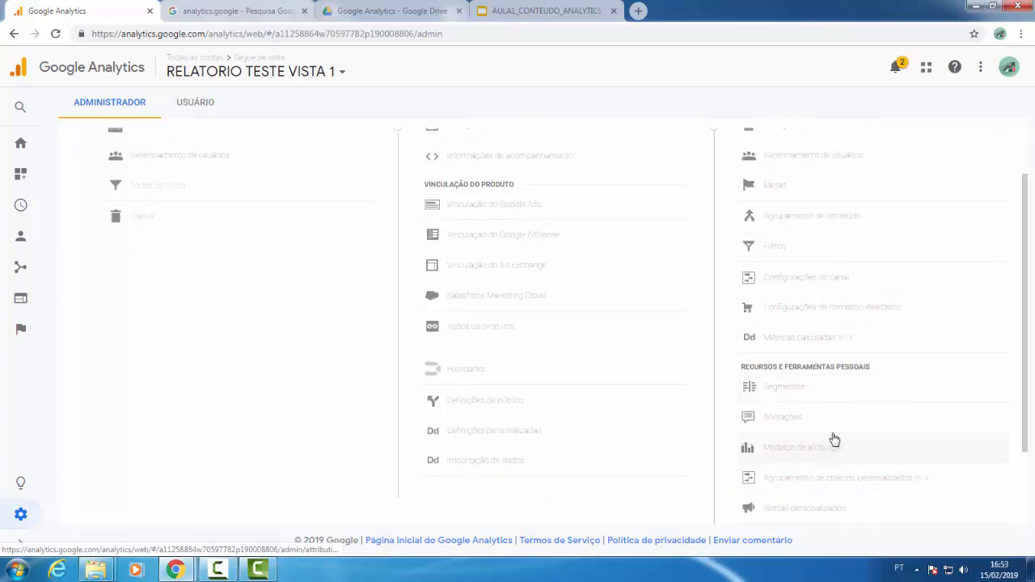
scroll(846, 334, up, 1)
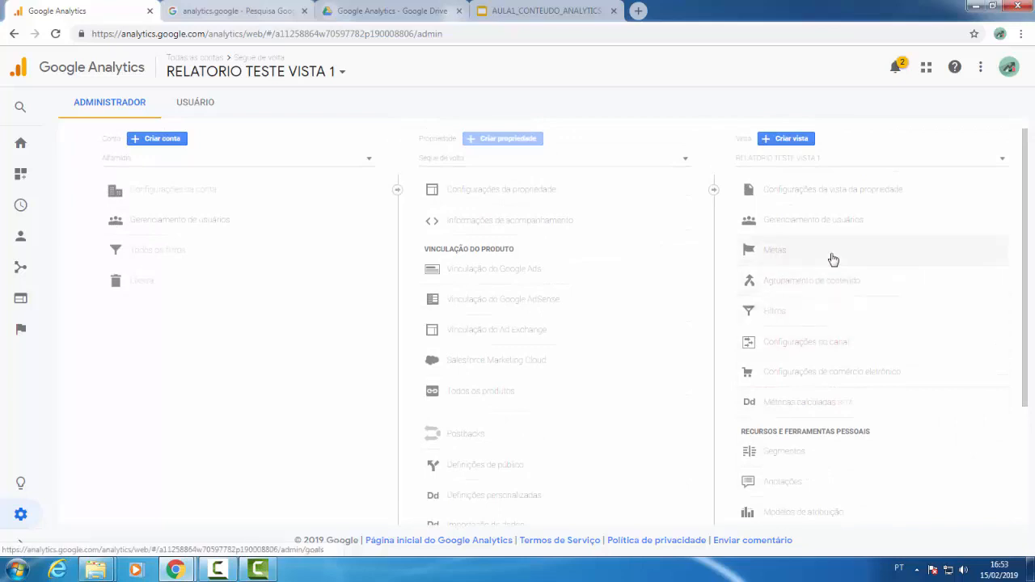
- Switch to the Todos os dados do website view and open its view settings
click(833, 159)
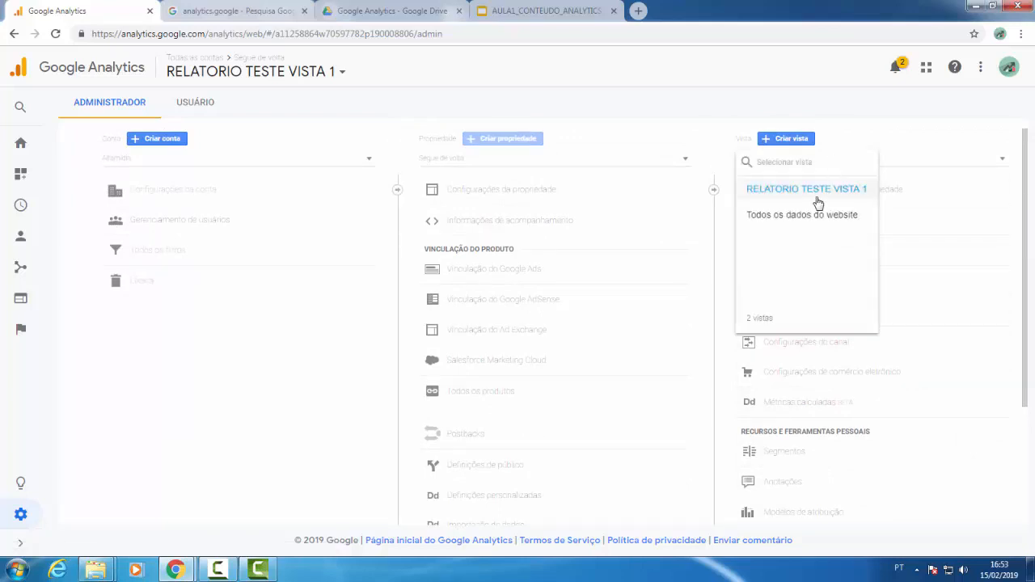
click(803, 218)
click(799, 217)
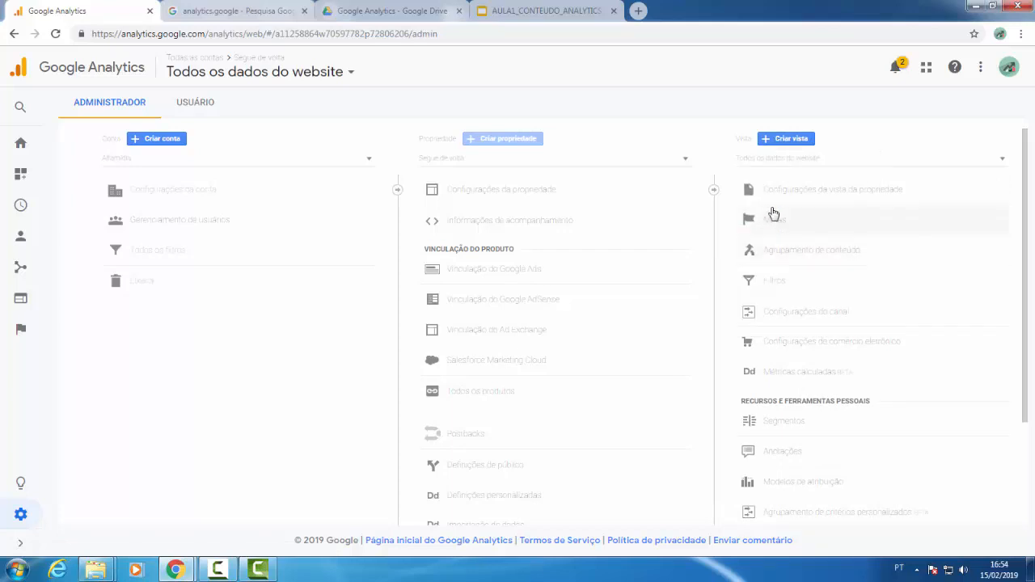
click(839, 194)
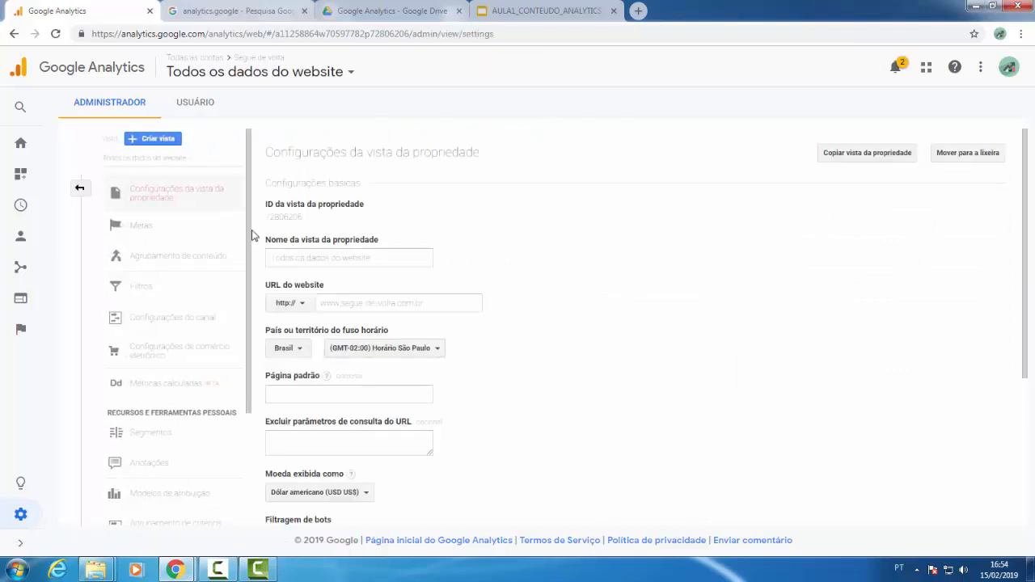
- Examine the view's basic settings: ID, name, website URL, default page help, excluded URL query parameters, currency and bot filtering
drag(266, 217, 306, 218)
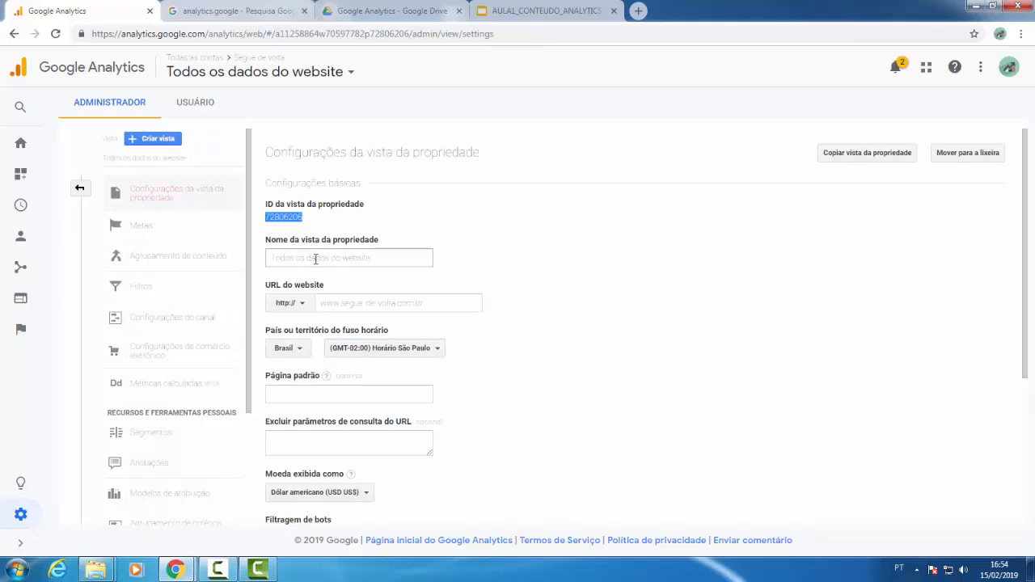
click(315, 259)
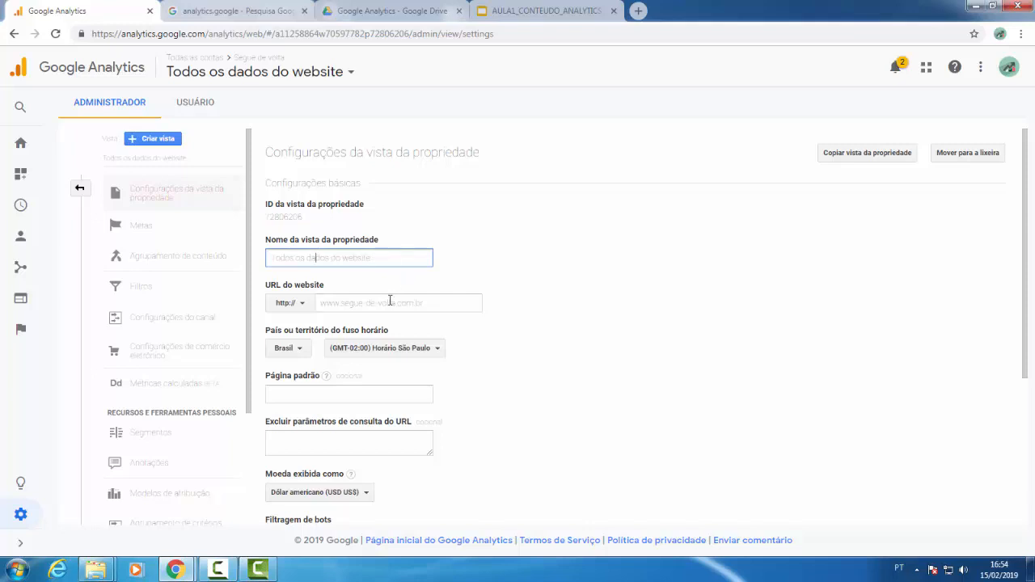
double_click(380, 255)
drag(325, 303, 459, 305)
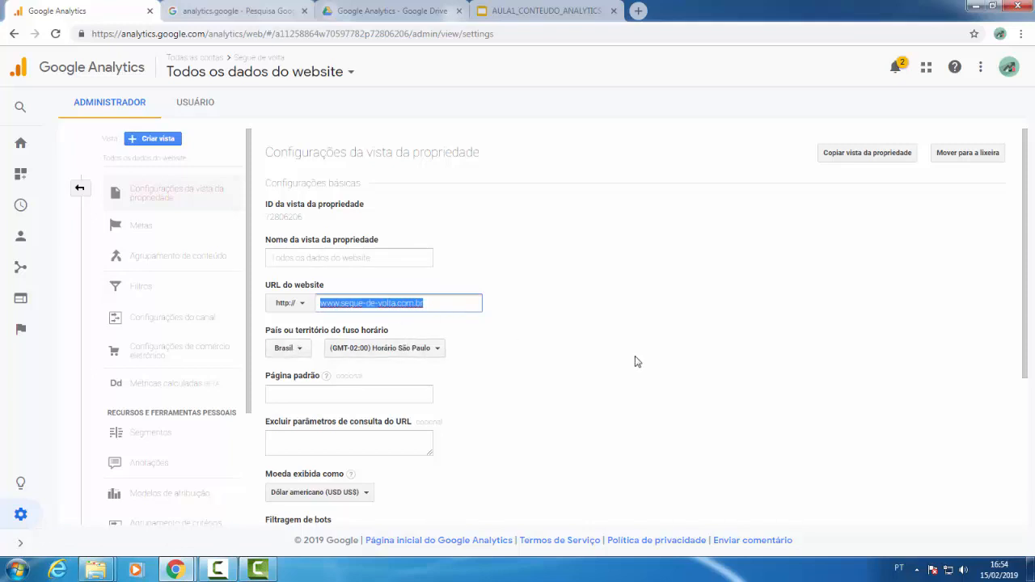
scroll(526, 364, down, 1)
mouse_move(328, 314)
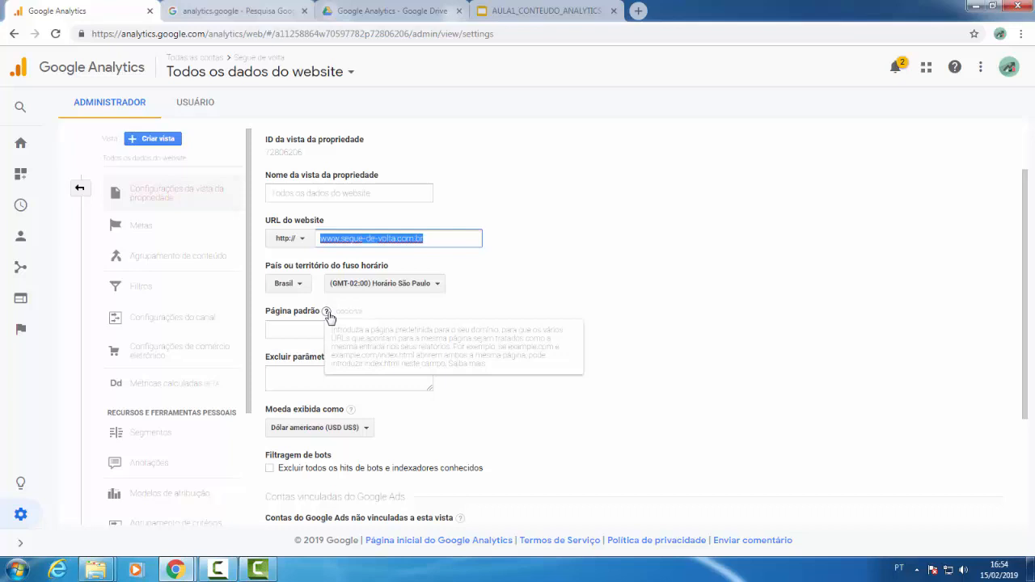
click(652, 331)
click(333, 381)
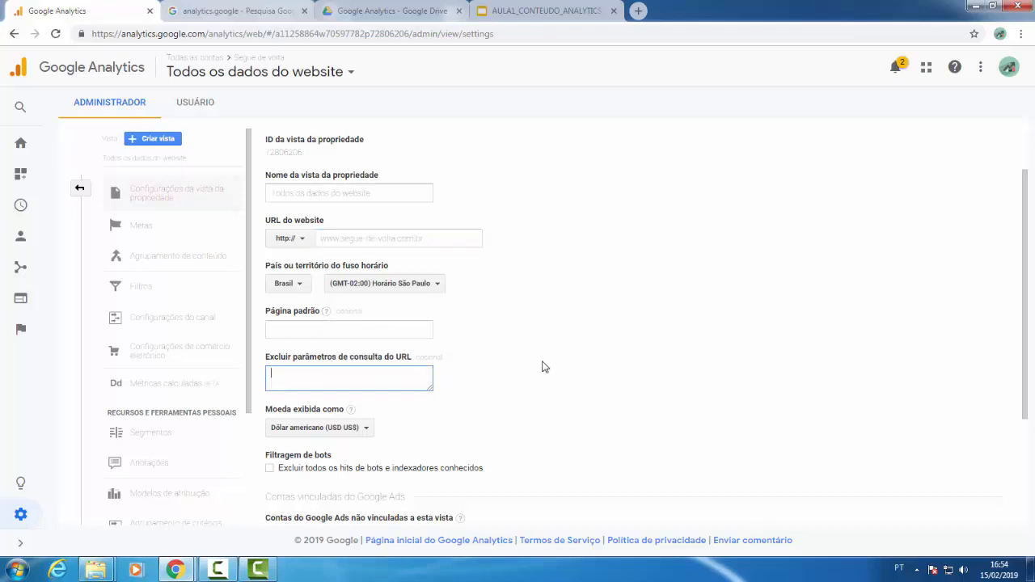
scroll(543, 366, down, 1)
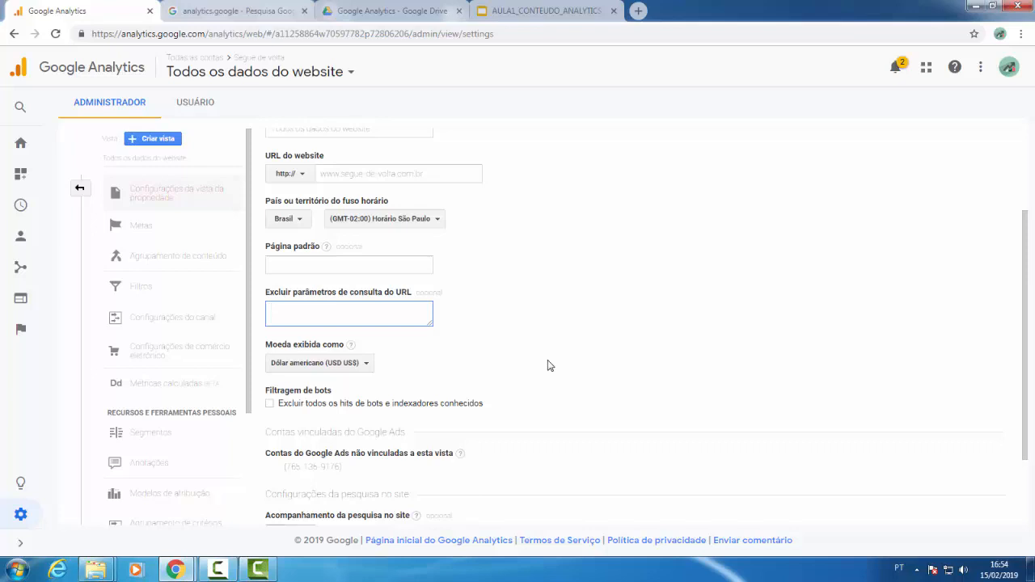
scroll(512, 351, down, 1)
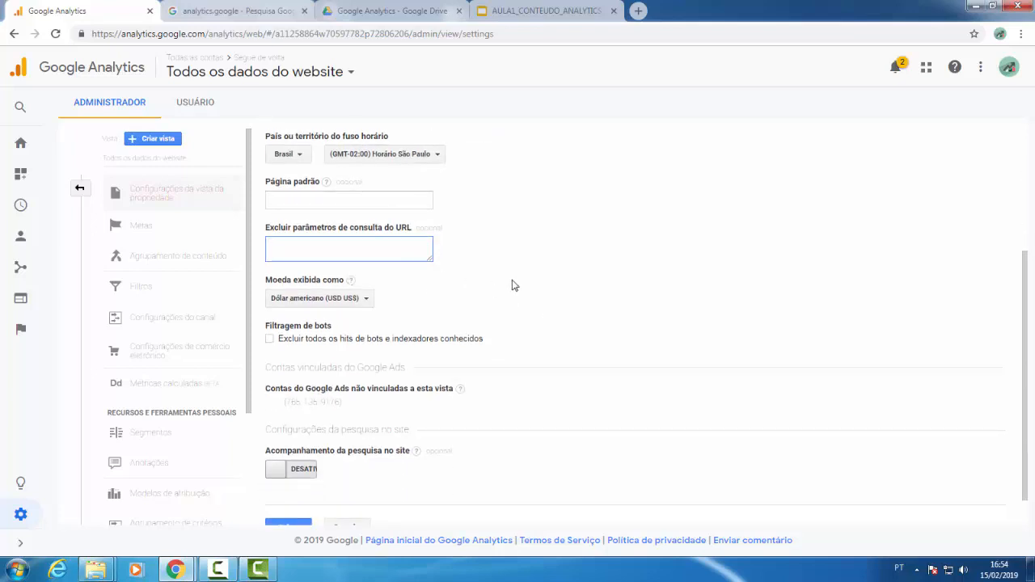
scroll(511, 286, down, 1)
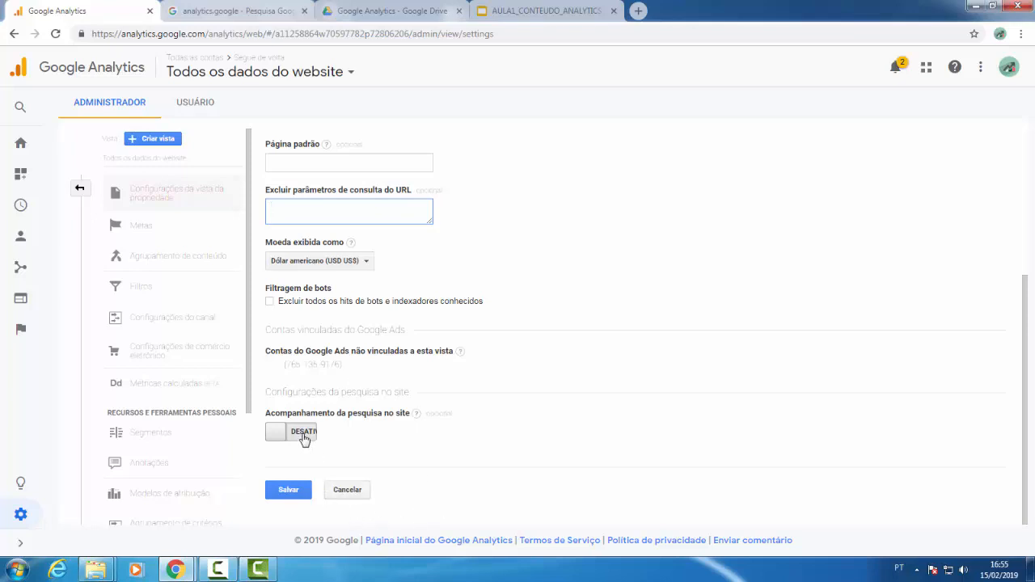
- Turn on site search tracking in the view settings and read the help on removing query parameters from the URL
mouse_move(418, 415)
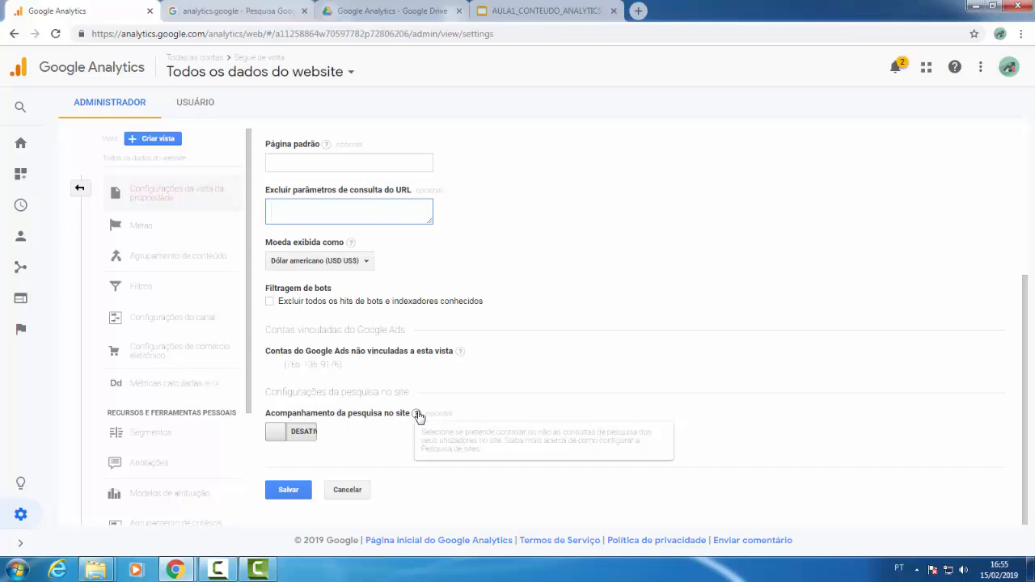
click(294, 435)
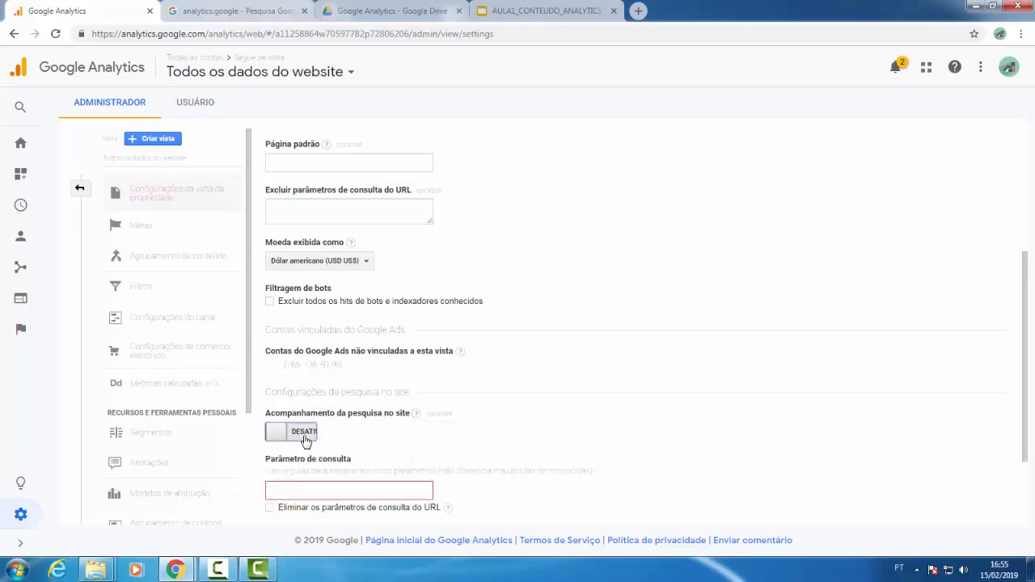
scroll(479, 395, down, 2)
click(321, 370)
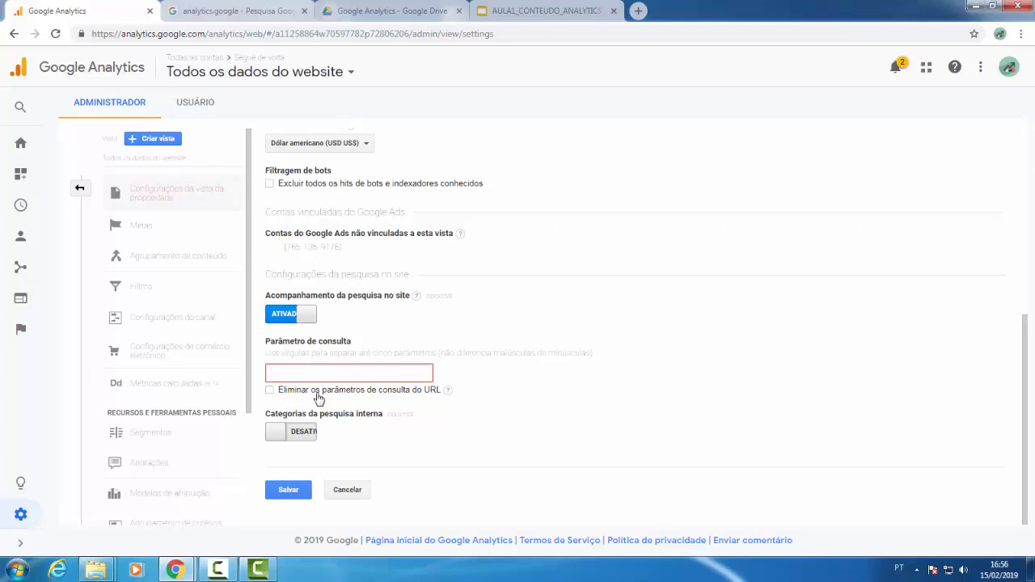
mouse_move(448, 396)
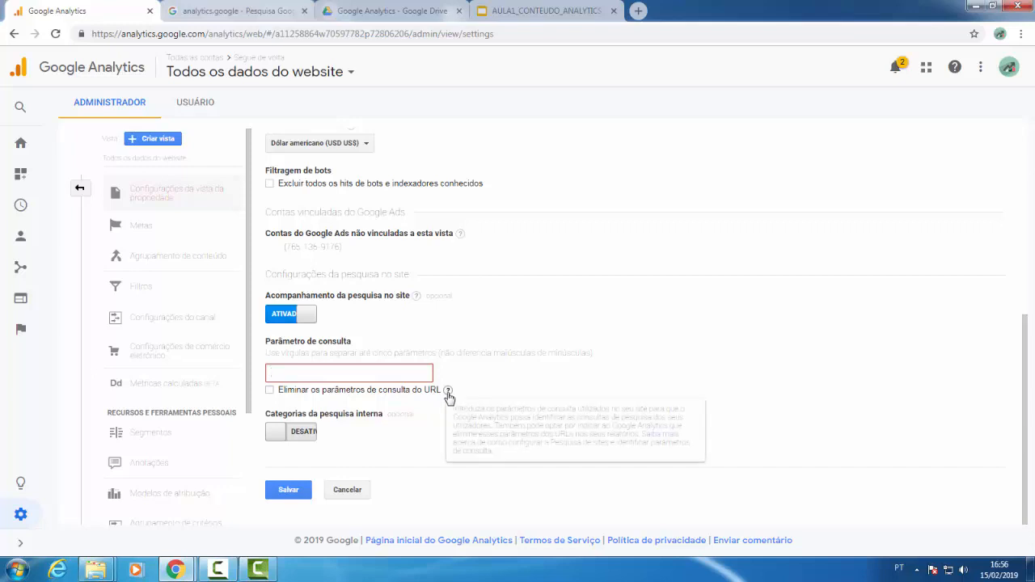